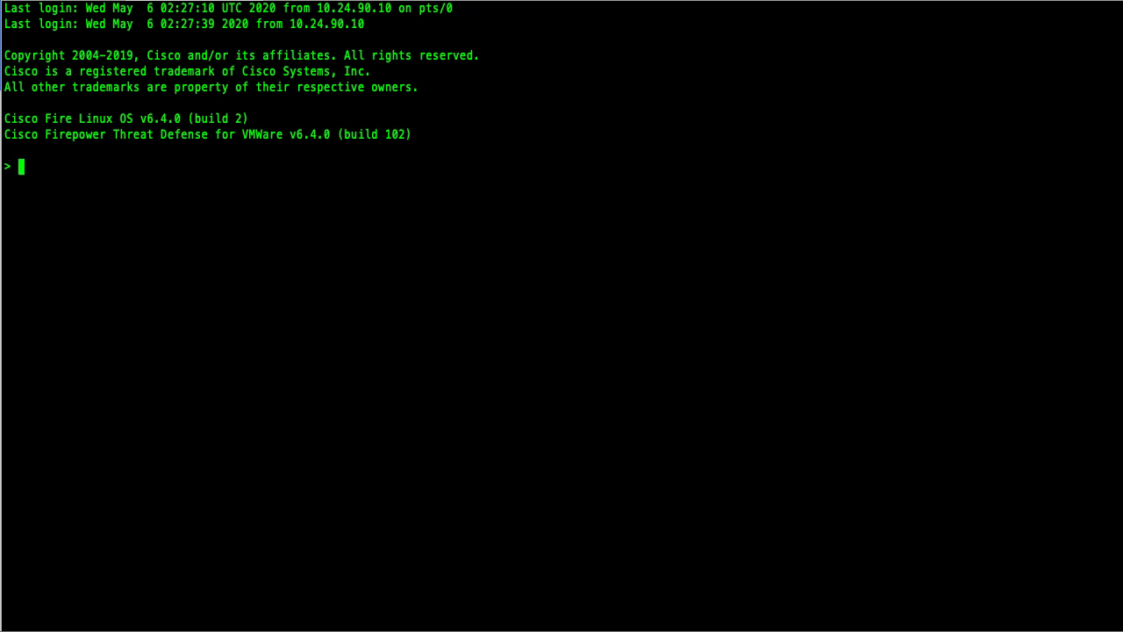
Run show managers in the FTD CLI to confirm no manager is configured
key(Return)
text(show managers)
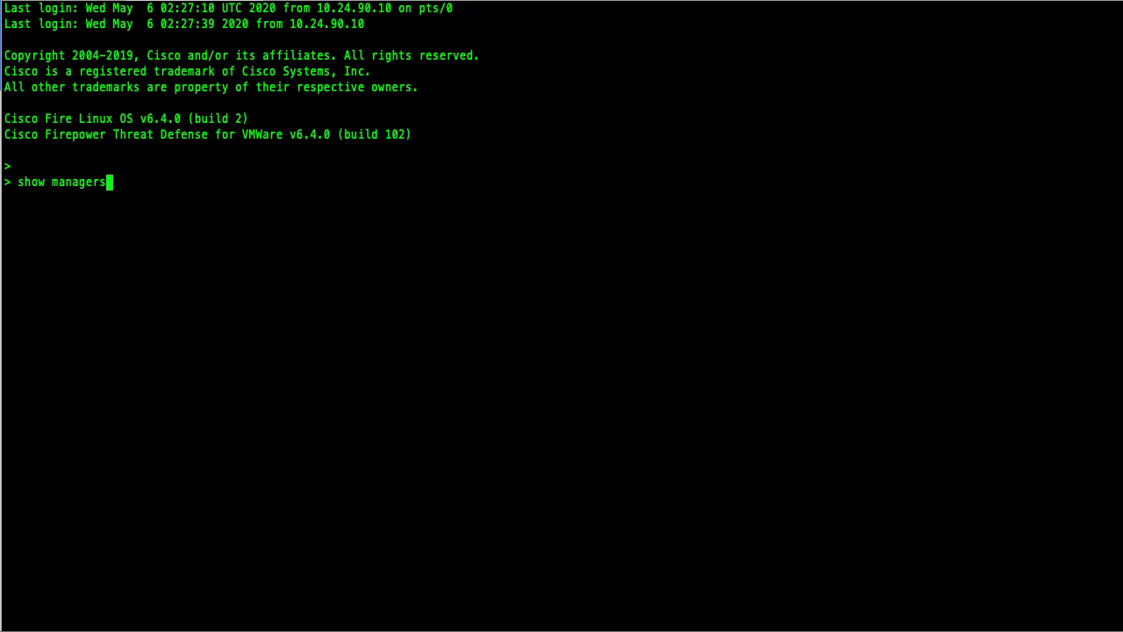
key(Return)
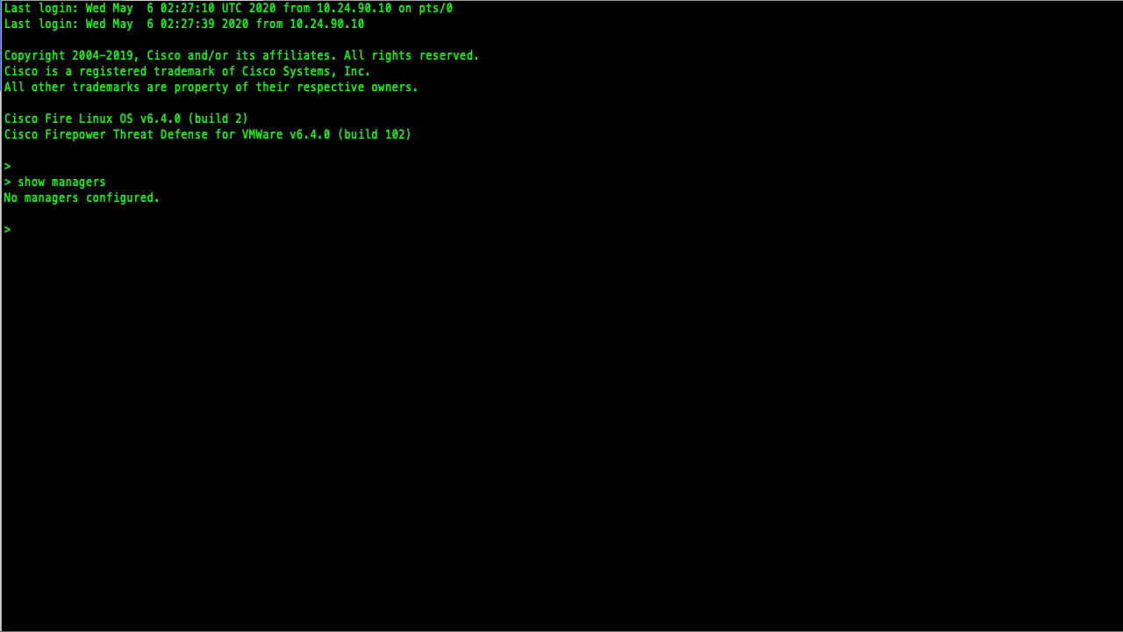
Add 10.88.243.38 as the manager with a registration key and verify it shows pending
text(configure manager a)
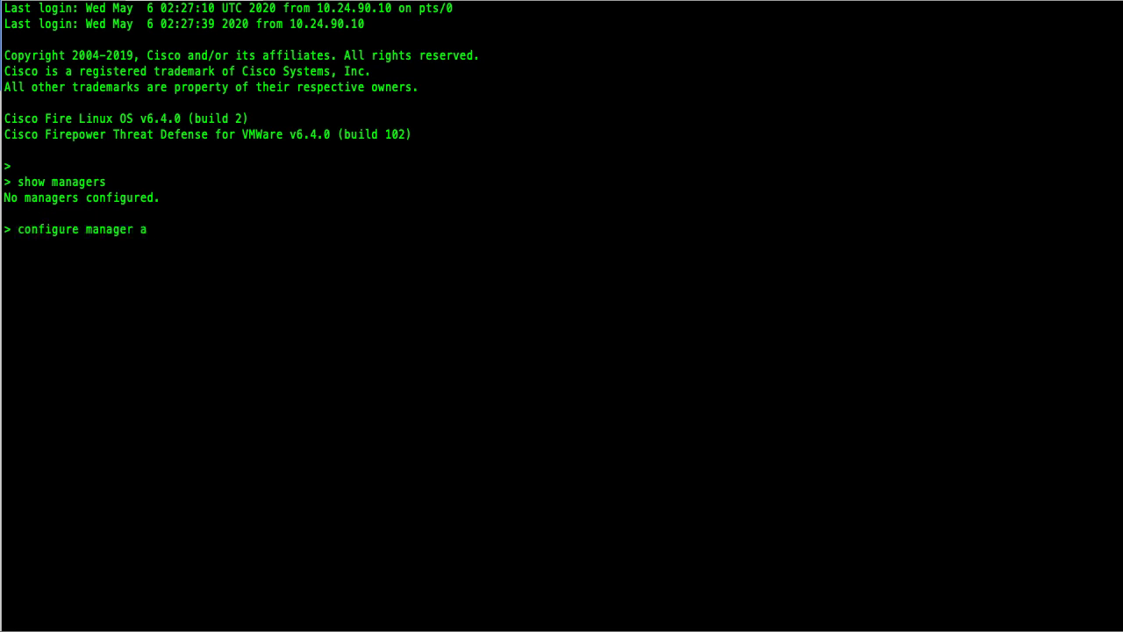
text(dd 10.88.243.38 cisco)
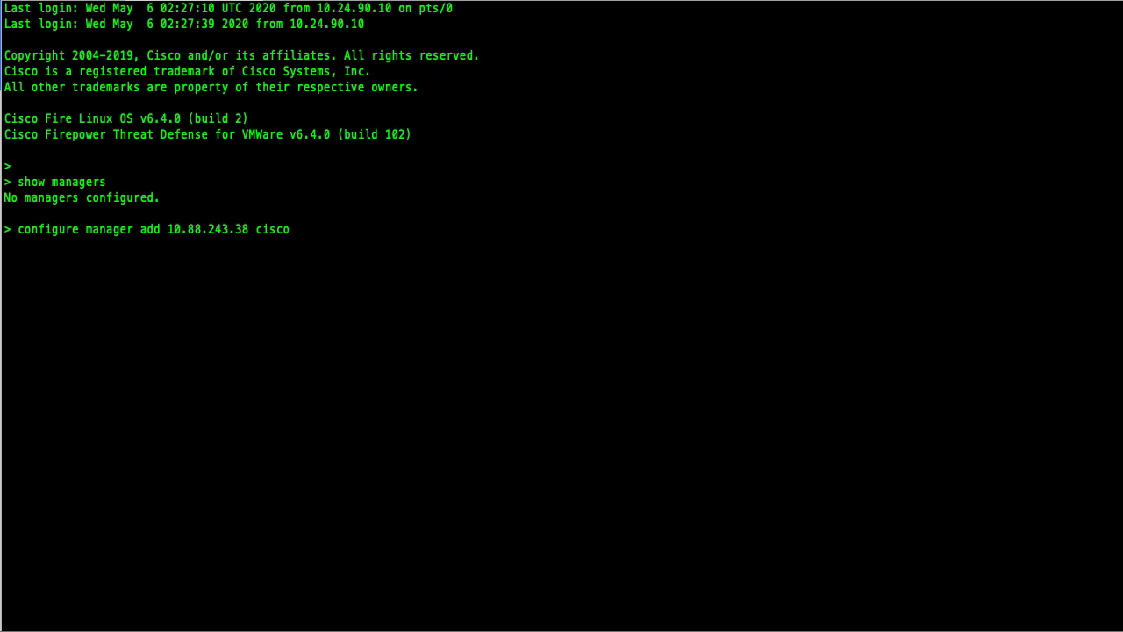
key(Return)
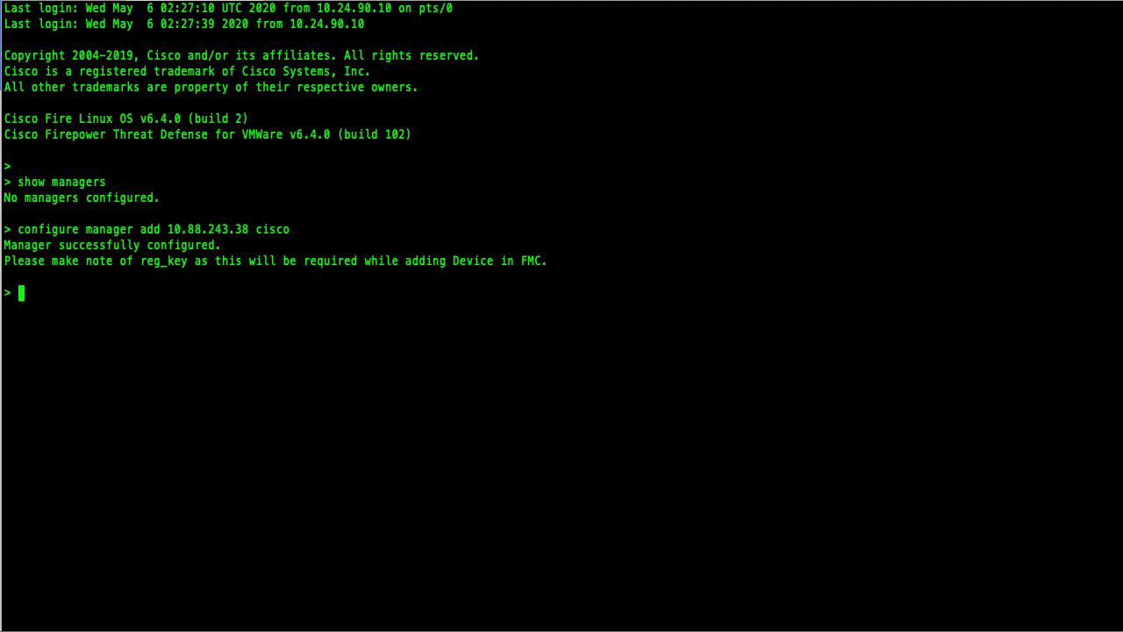
text(show managers)
key(Return)
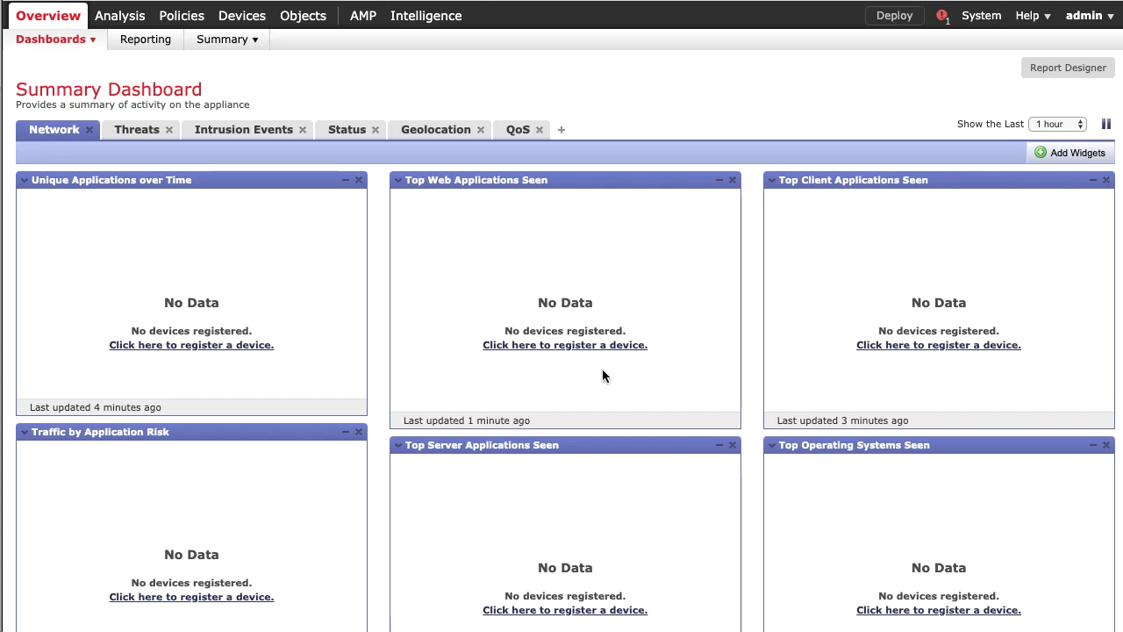
Go to Devices > Device Management and expand the Add dropdown
mouse_move(233, 21)
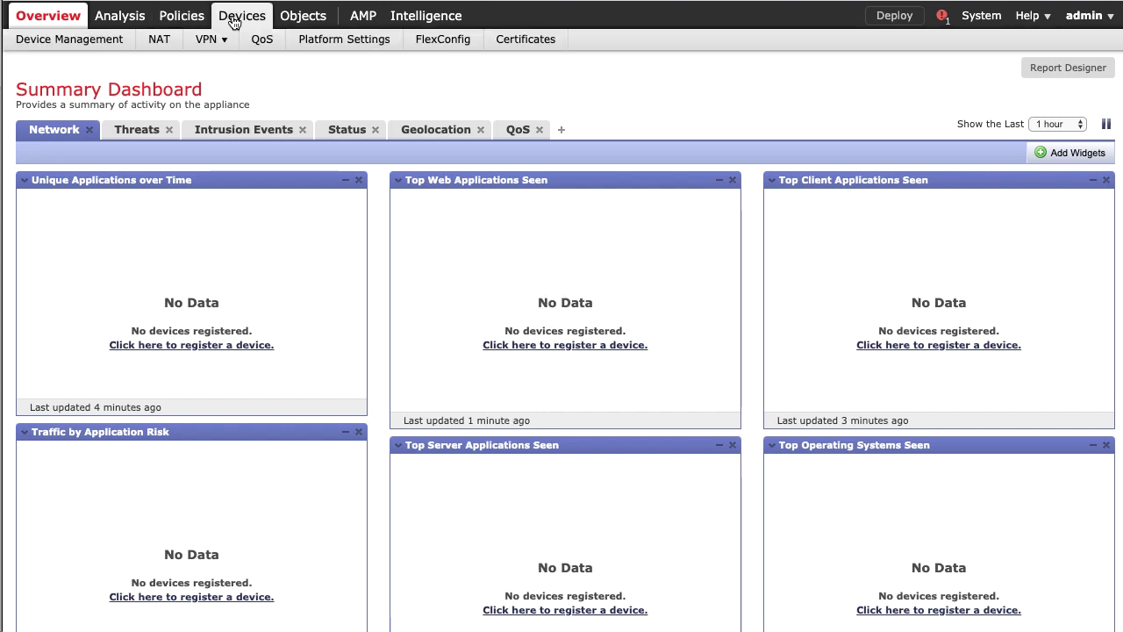
click(111, 49)
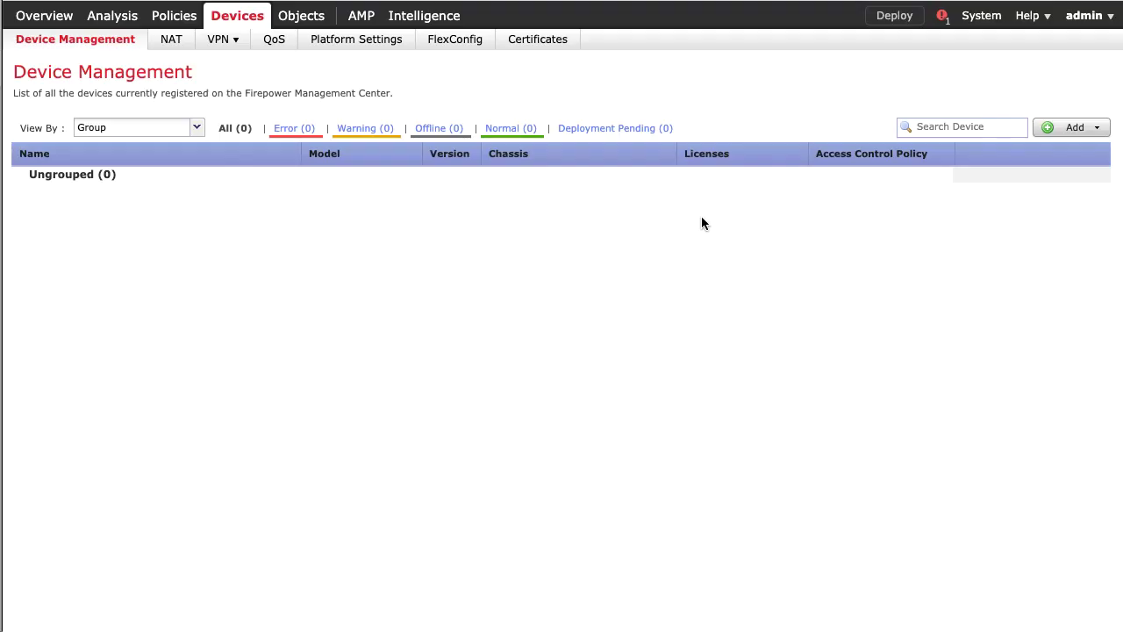
click(1073, 128)
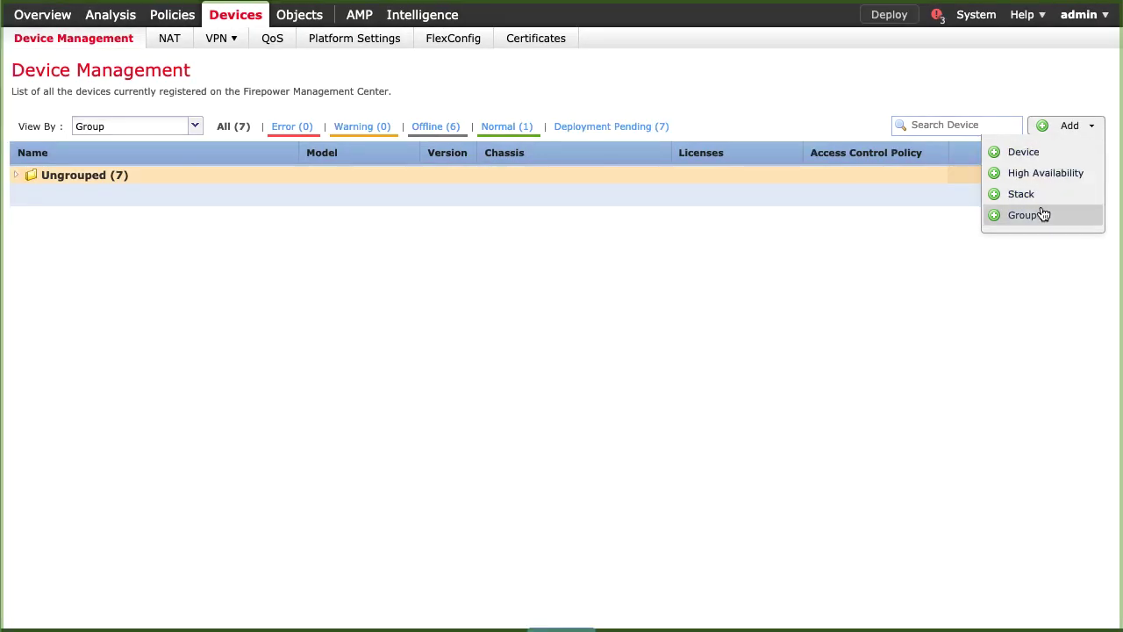
Choose Group, name it TAC, and save the new empty device group
click(1046, 217)
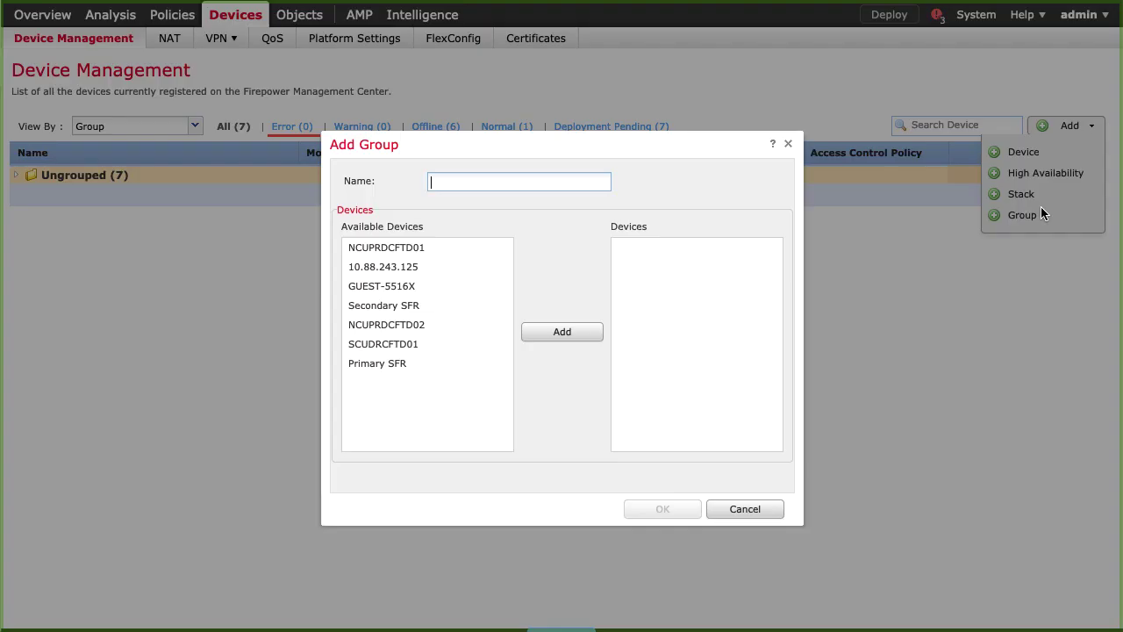
text(TAC)
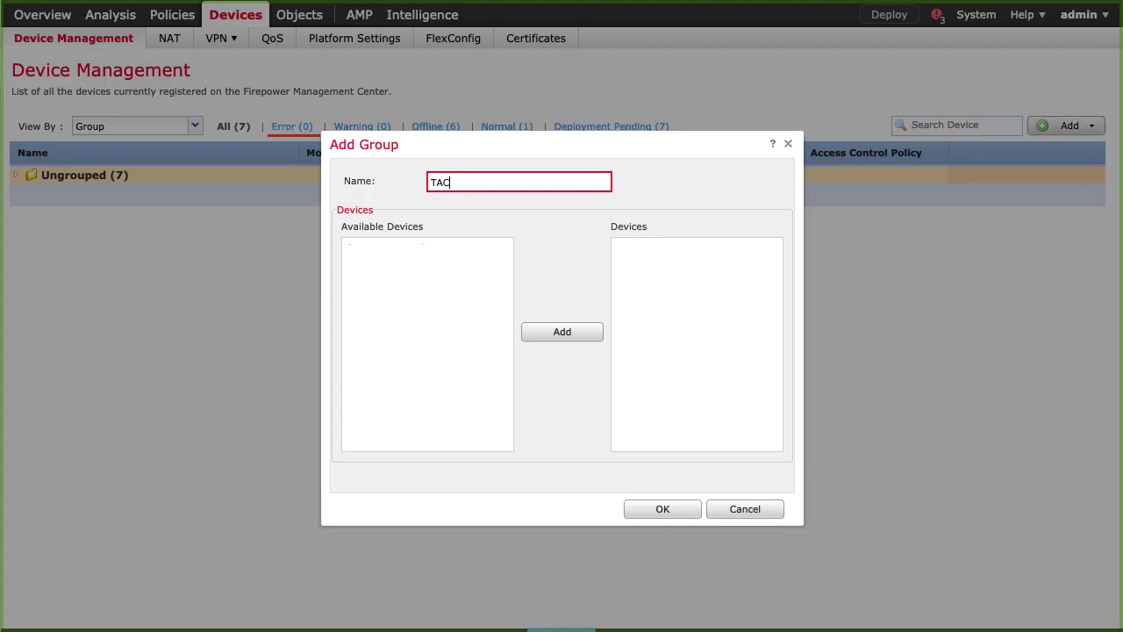
click(651, 512)
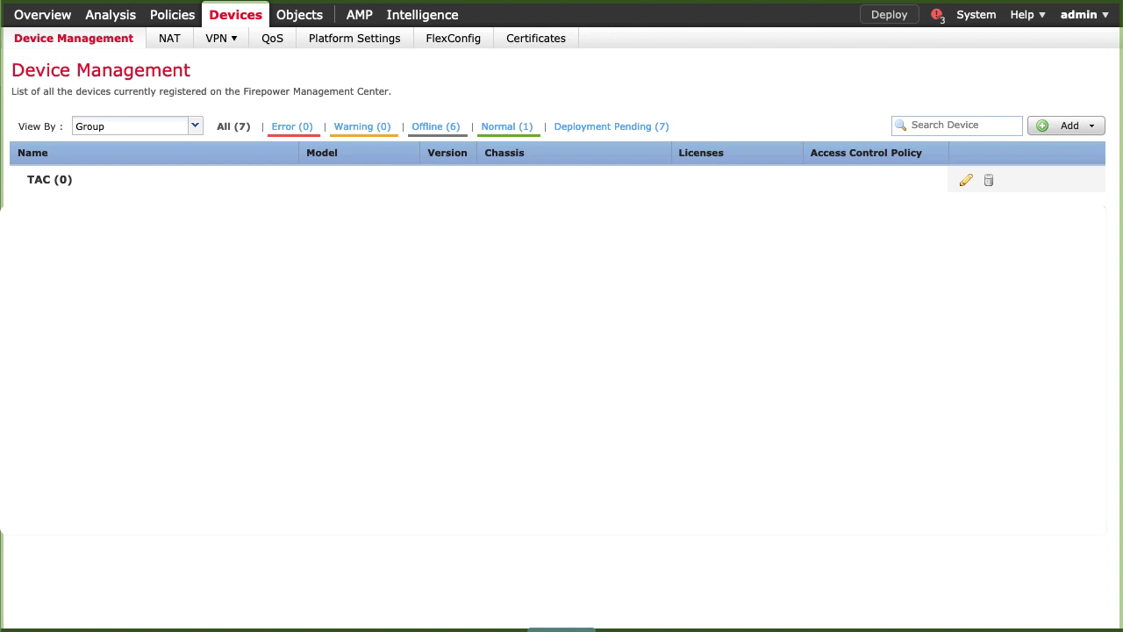
Start adding a device with host 10.88.243.40, display name FTD, and the registration key
click(1074, 130)
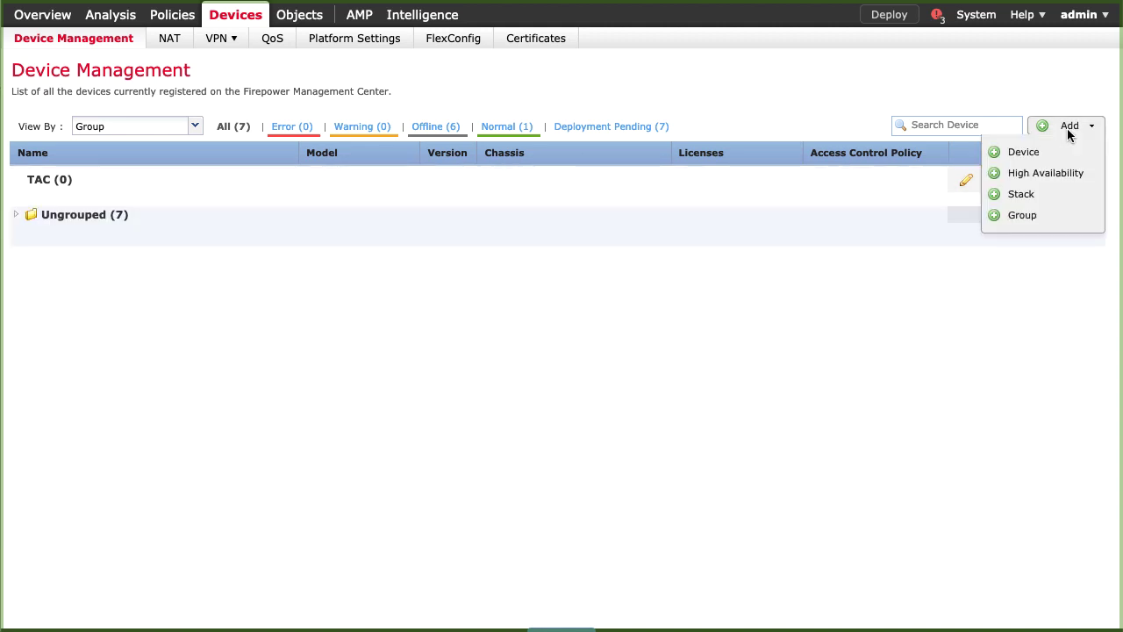
click(1052, 151)
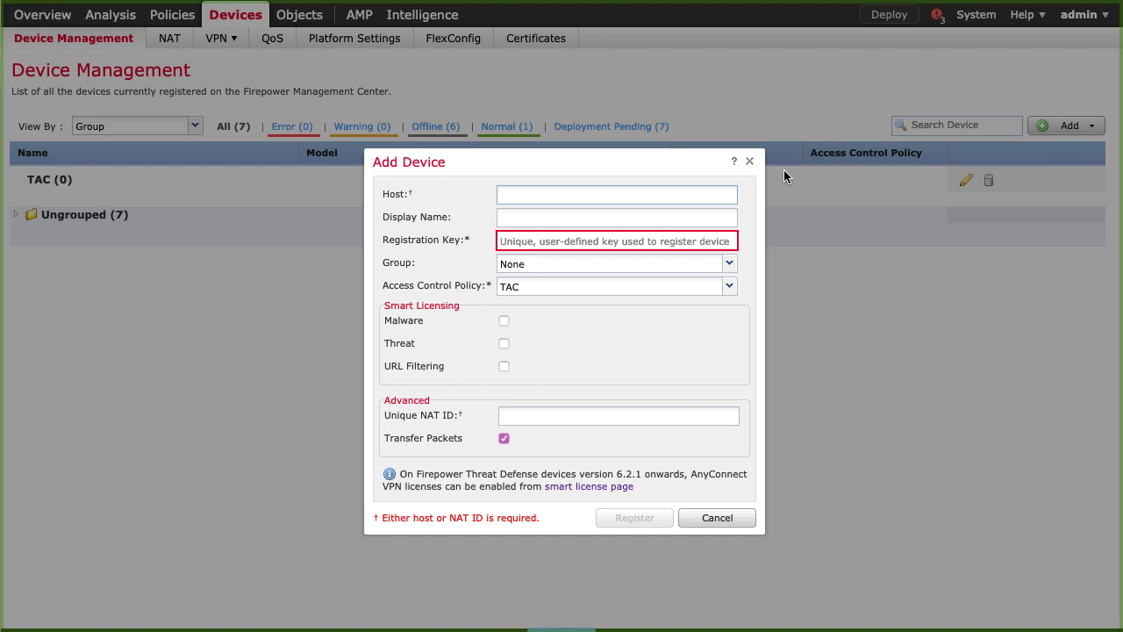
text(10.88.)
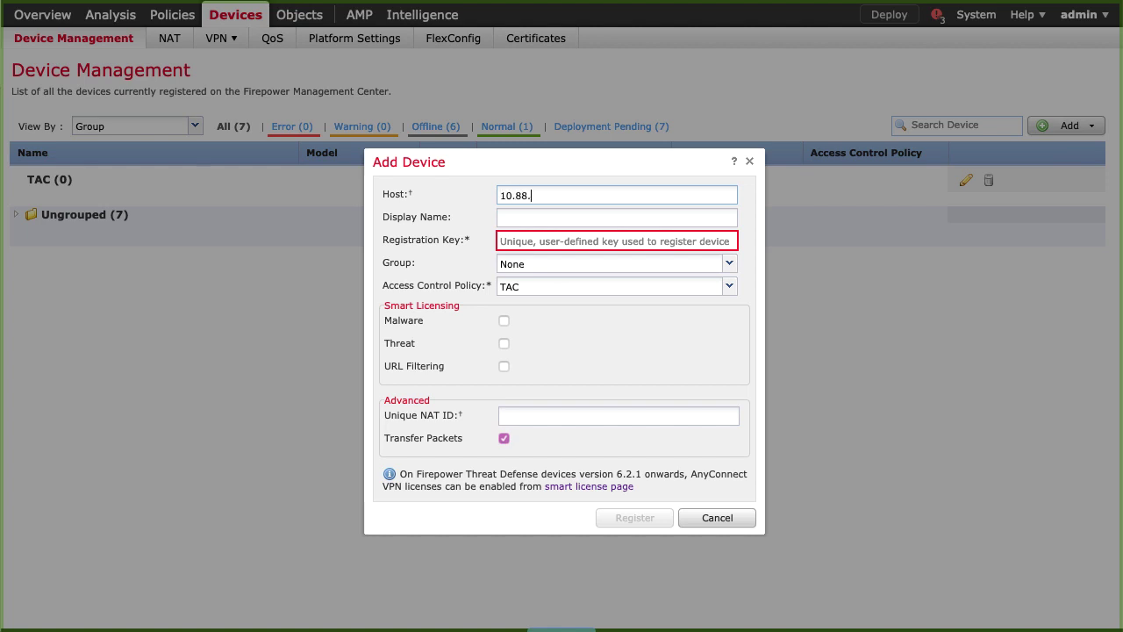
text(243.40)
key(Tab)
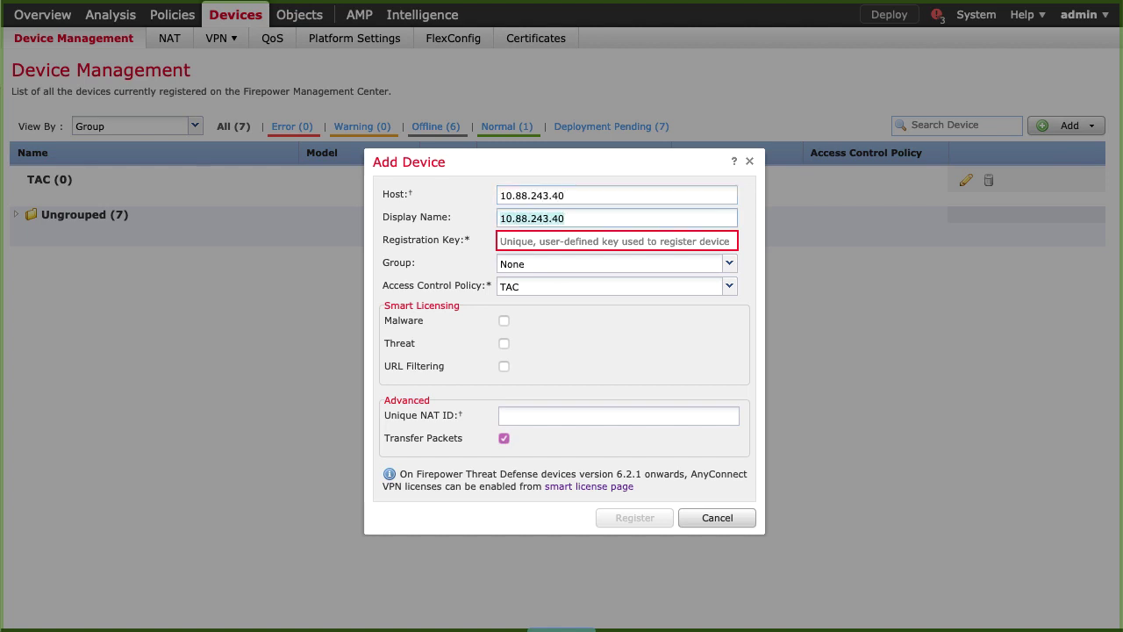
text(FT)
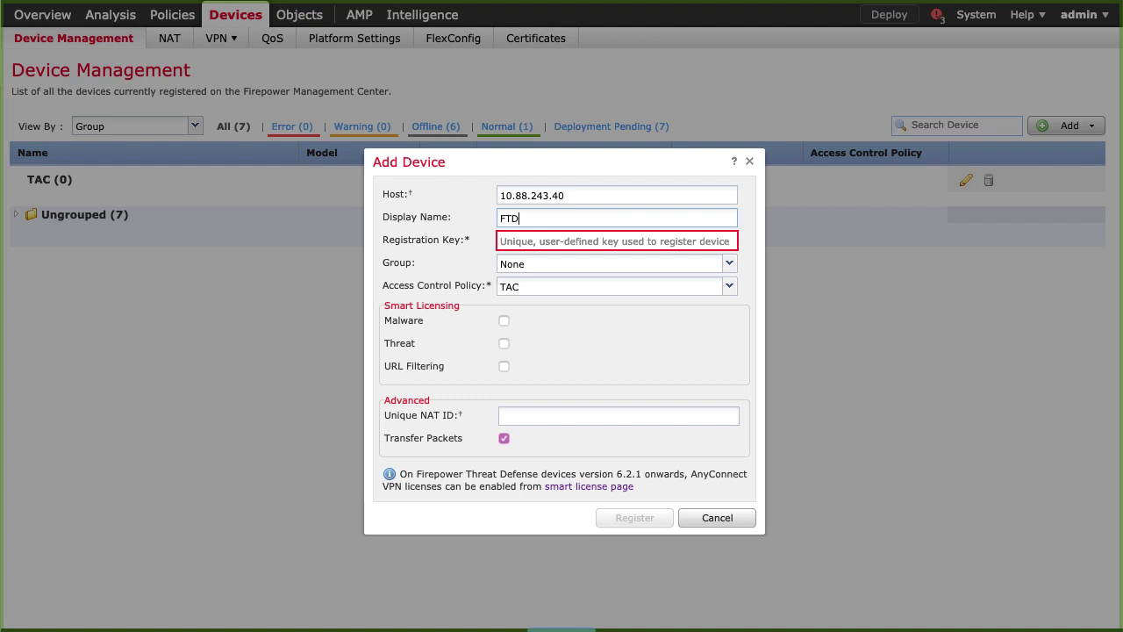
text(D)
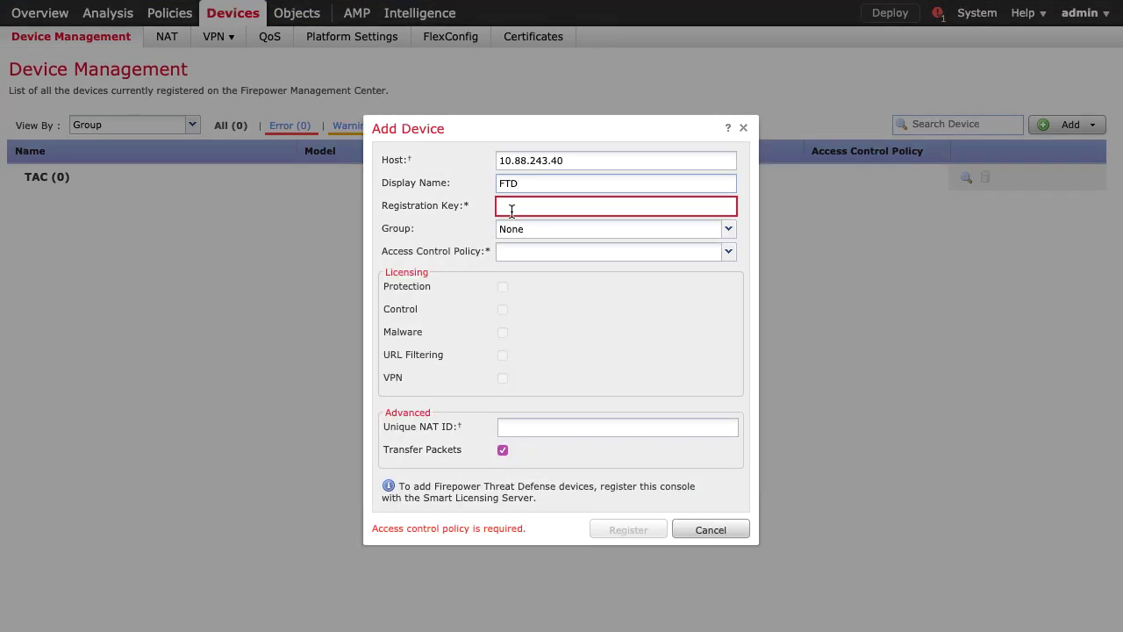
click(533, 207)
text(cisco)
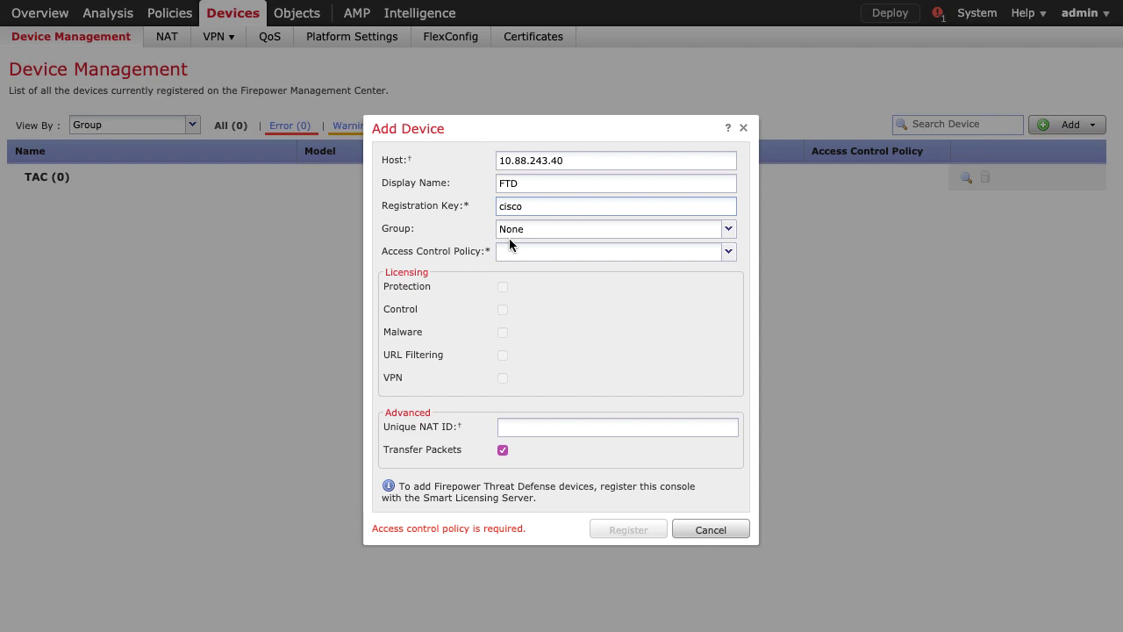
Assign group TAC and policy TAC, enable Malware, Threat and URL Filtering, and register
click(729, 230)
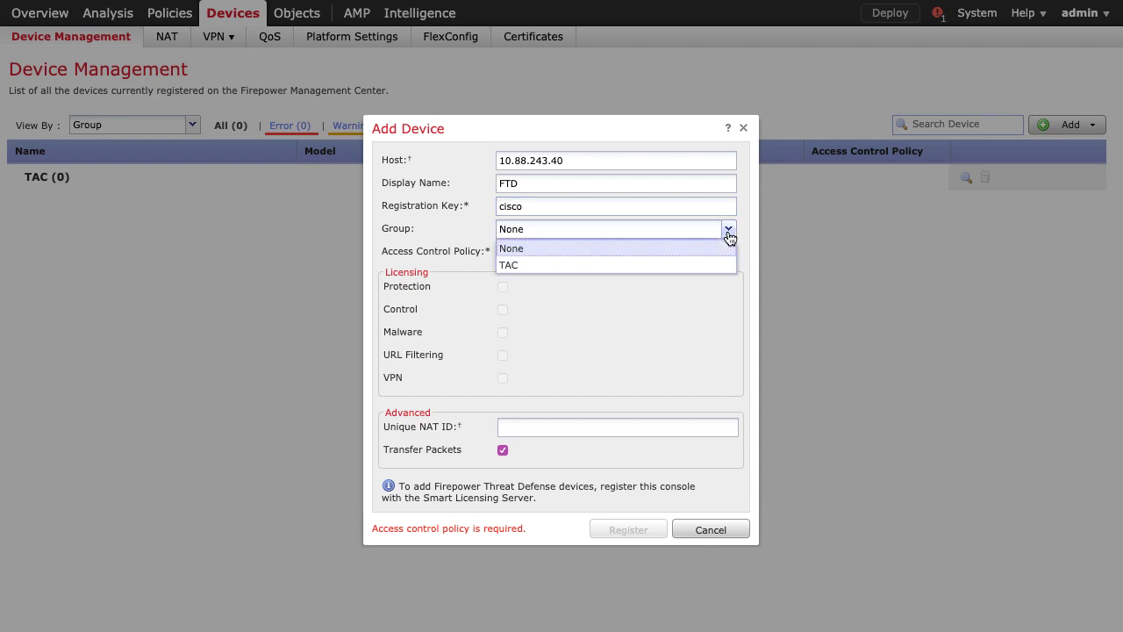
click(619, 267)
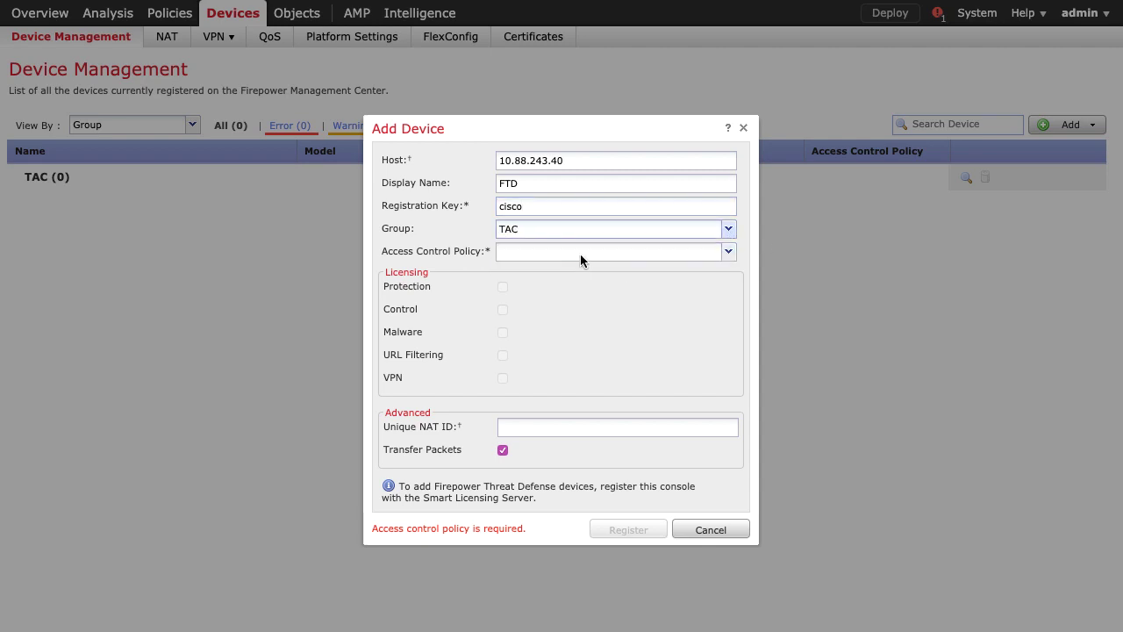
click(580, 254)
click(565, 274)
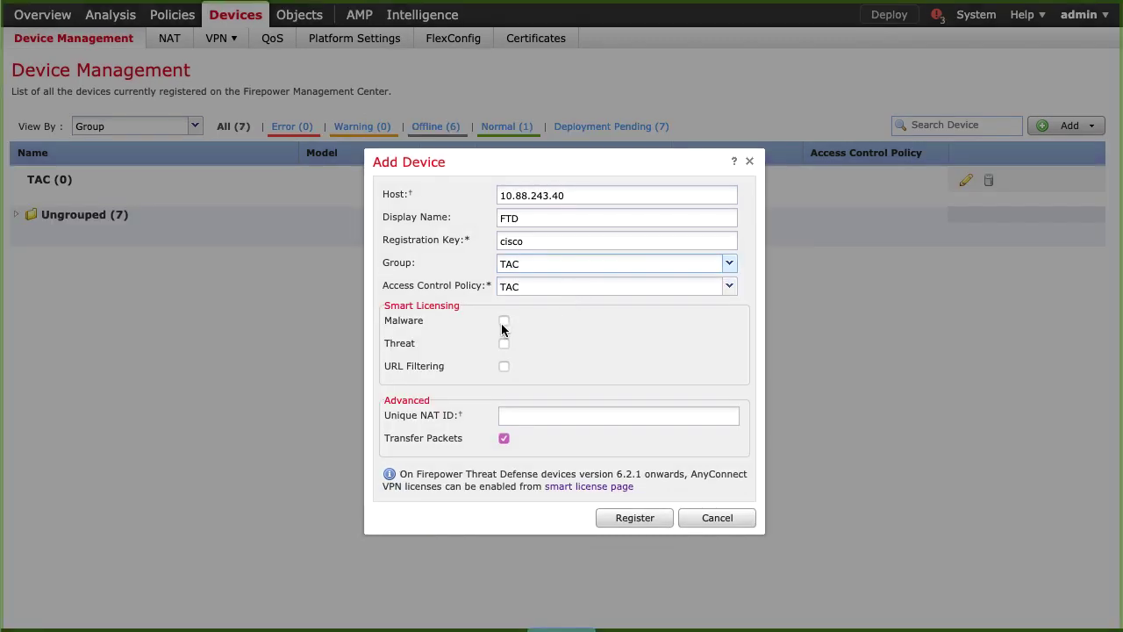
click(504, 321)
click(503, 343)
click(504, 365)
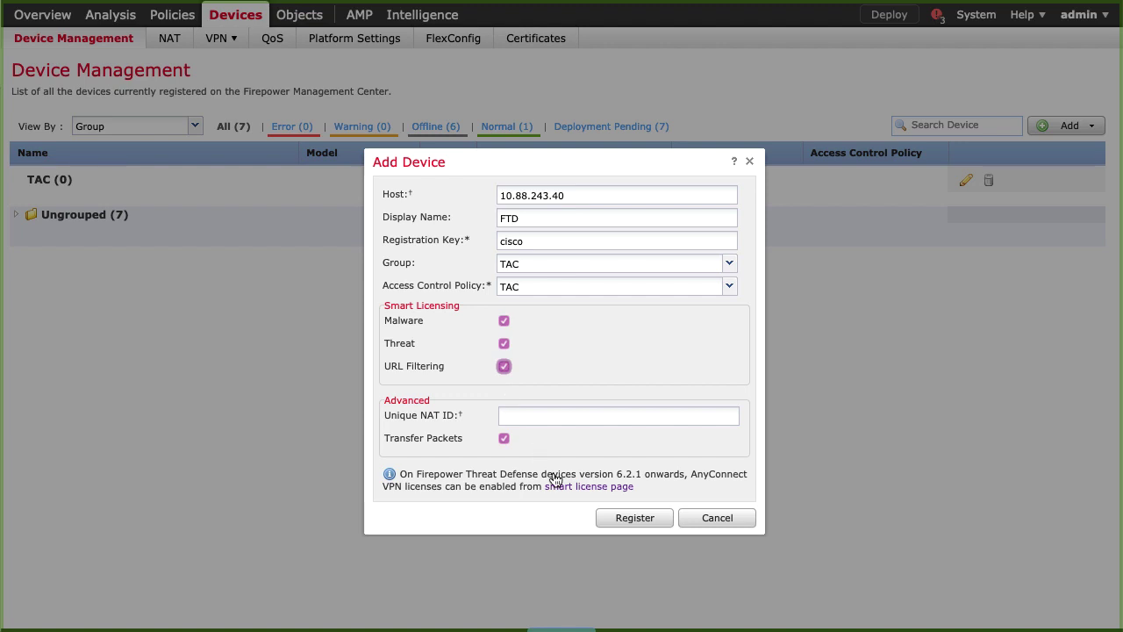
click(616, 517)
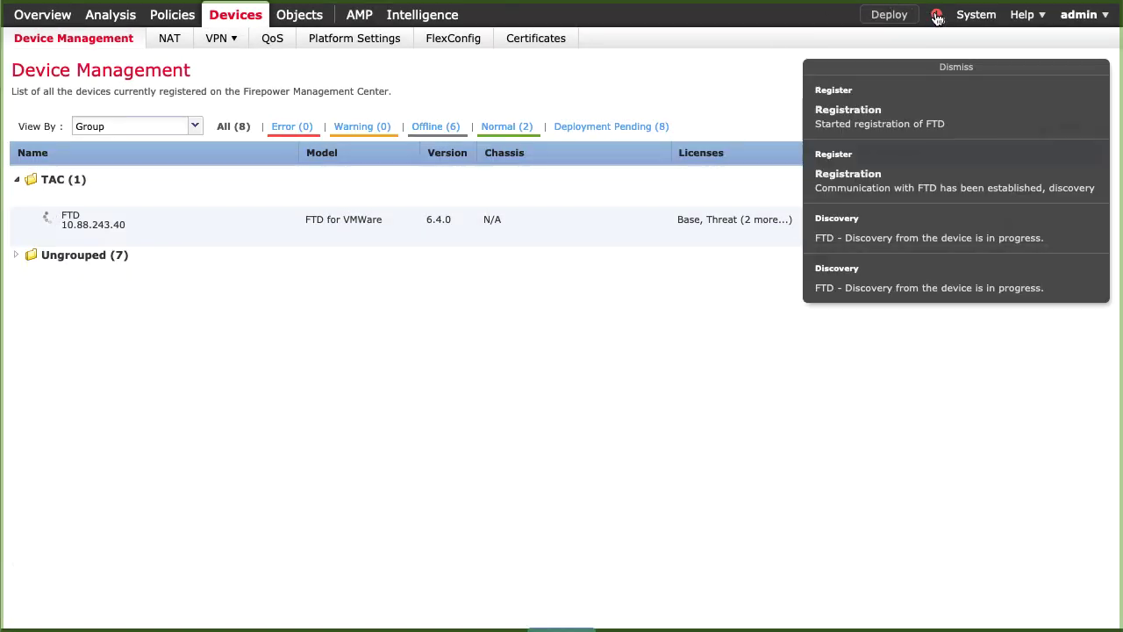
Review the Tasks list for FTD's discovery, health policy and deployment results
click(937, 17)
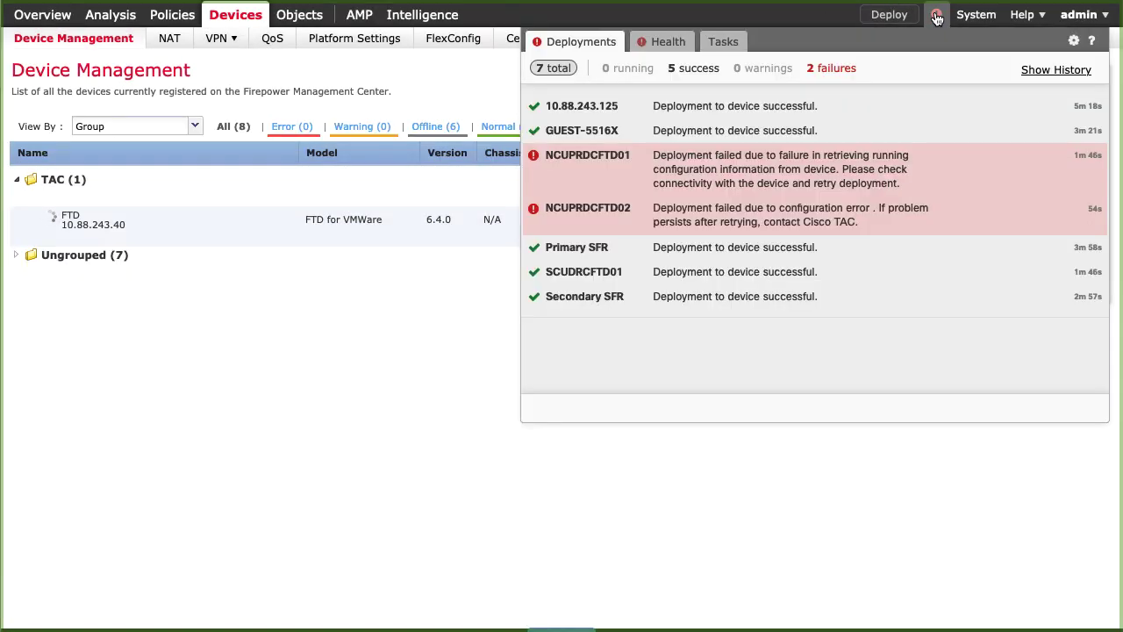
click(732, 43)
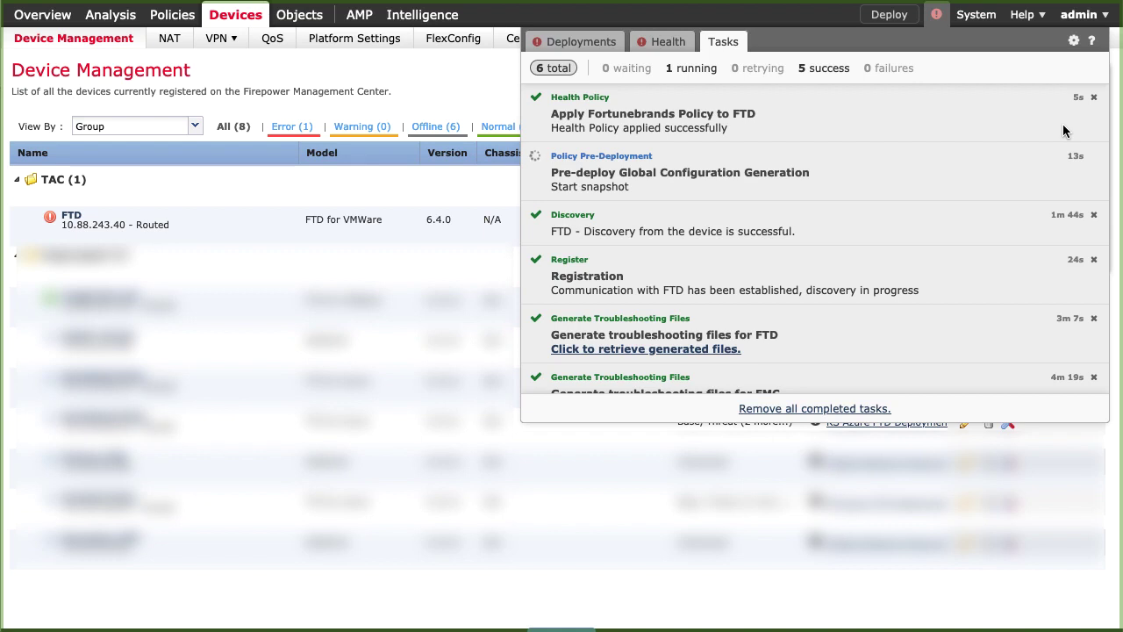
click(18, 256)
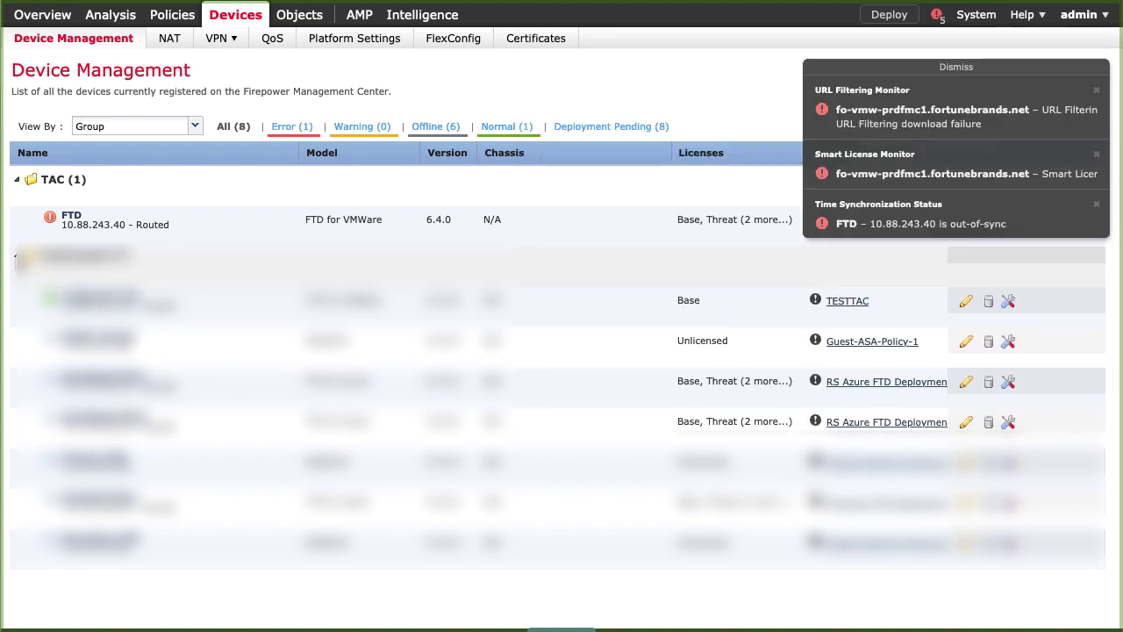
click(937, 16)
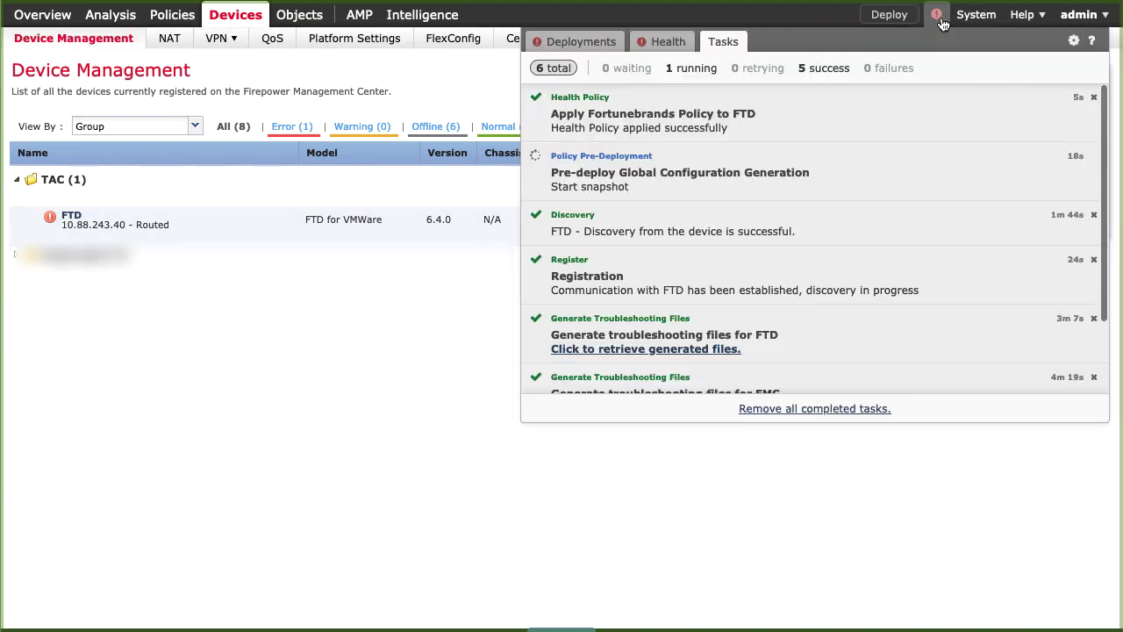